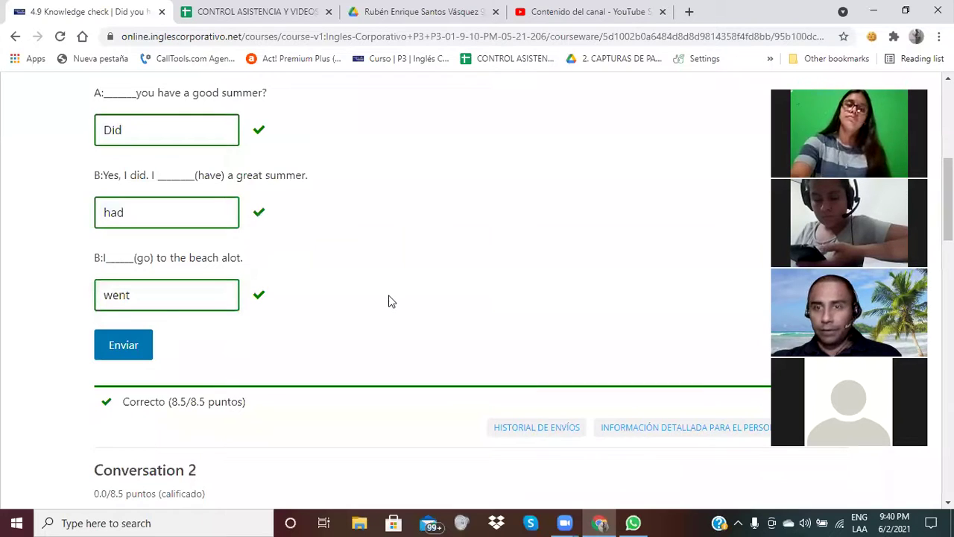
- Answer Conversation 2 with "go", "stayed" and "got" in its three blanks, and submit it
scroll(388, 301, "down", 1)
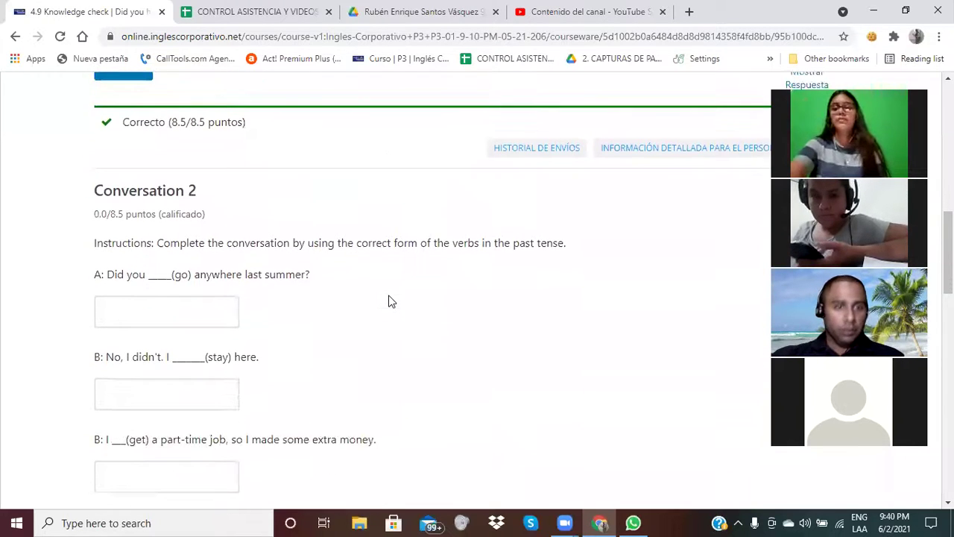
scroll(389, 301, "down", 1)
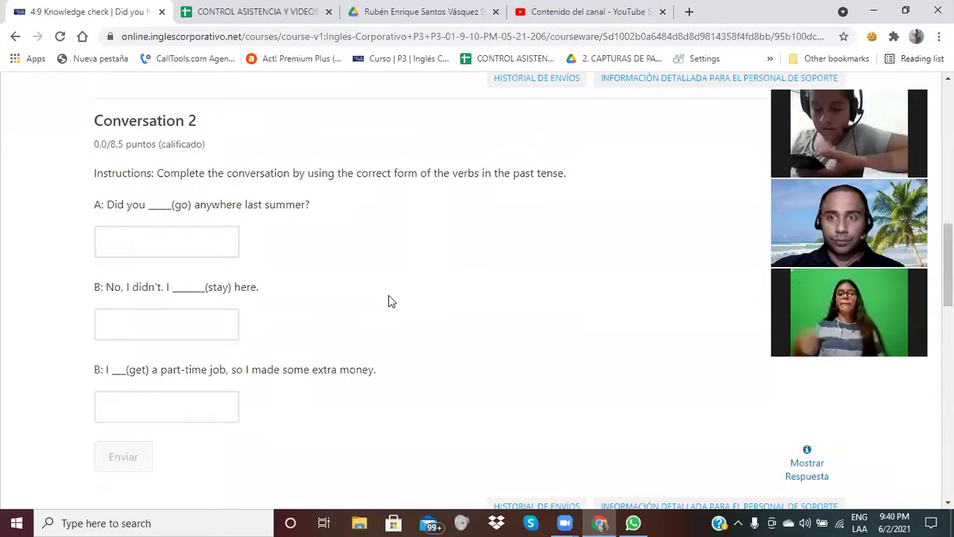
left_click(151, 243)
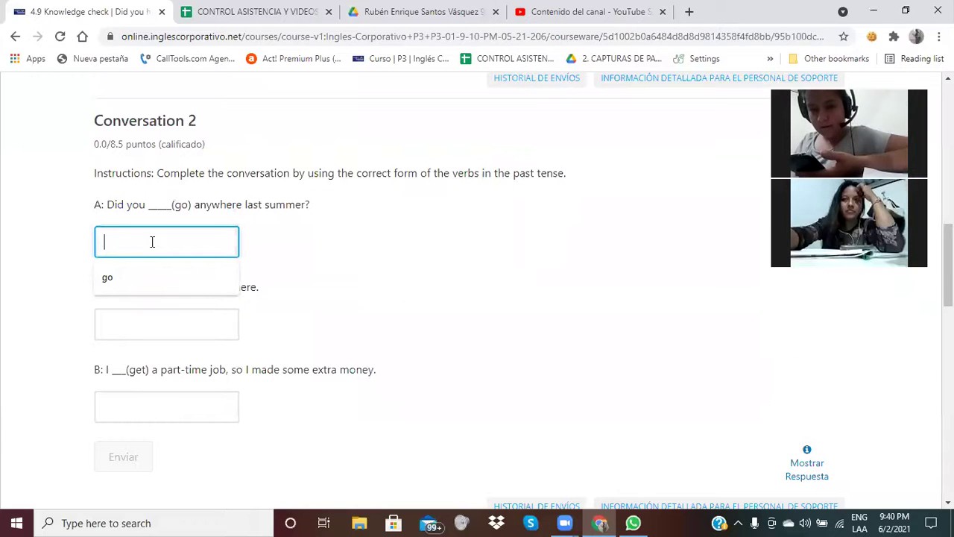
left_click(110, 276)
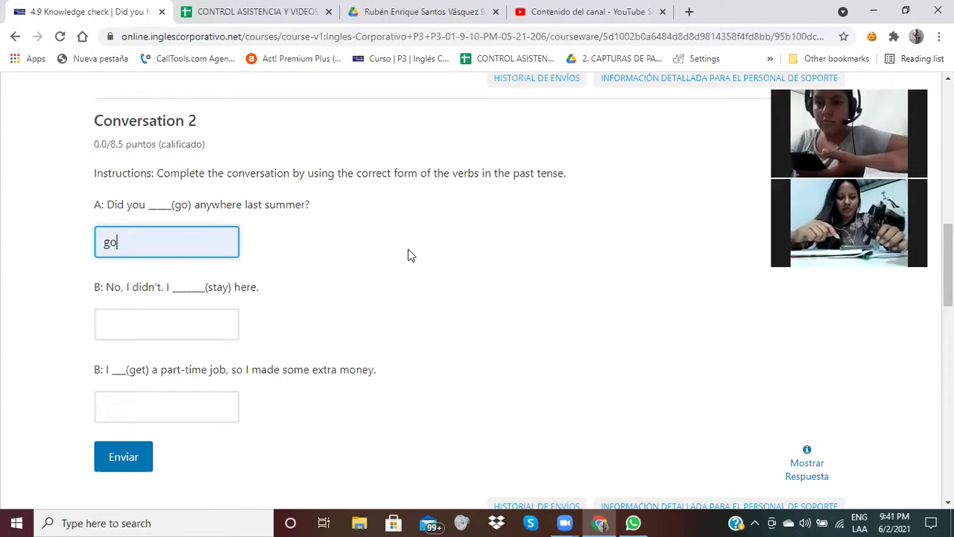
left_click(114, 325)
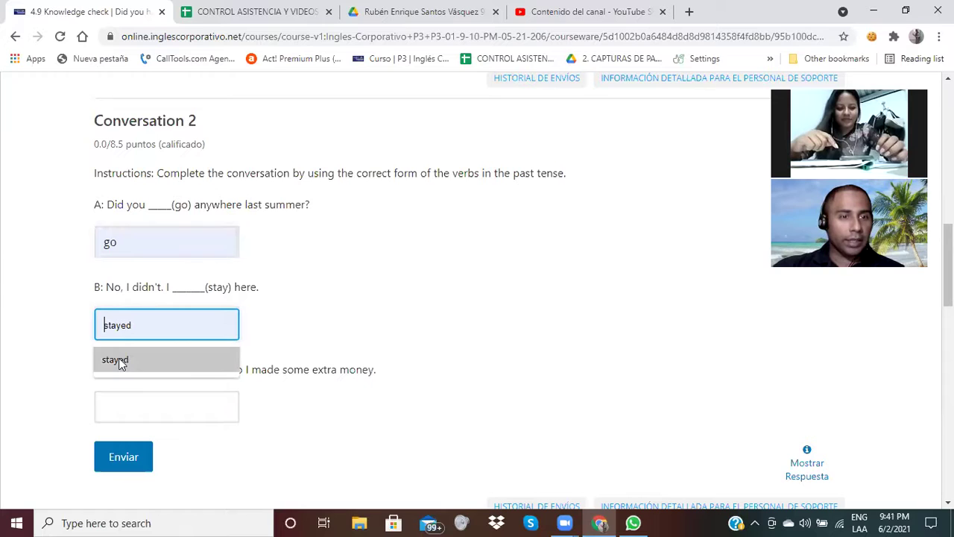
left_click(120, 361)
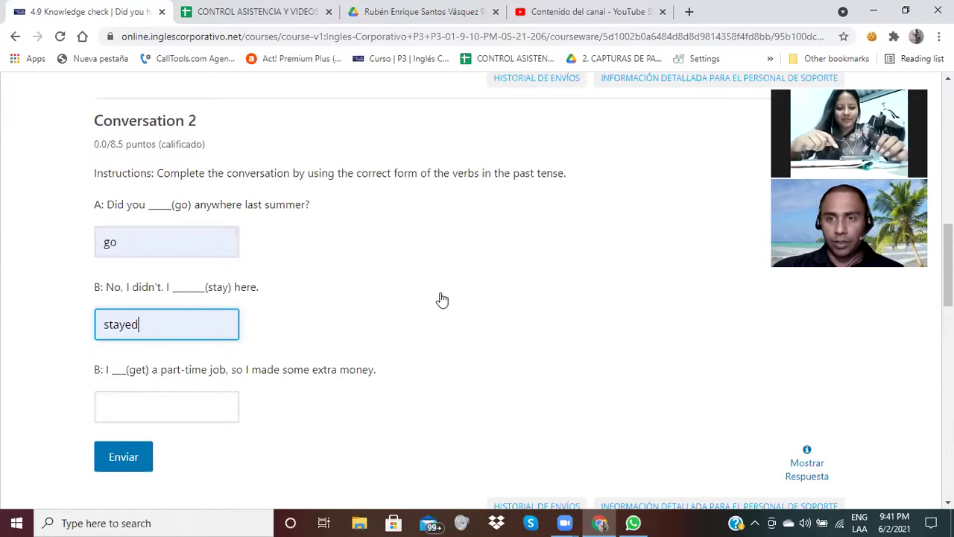
scroll(442, 299, "down", 1)
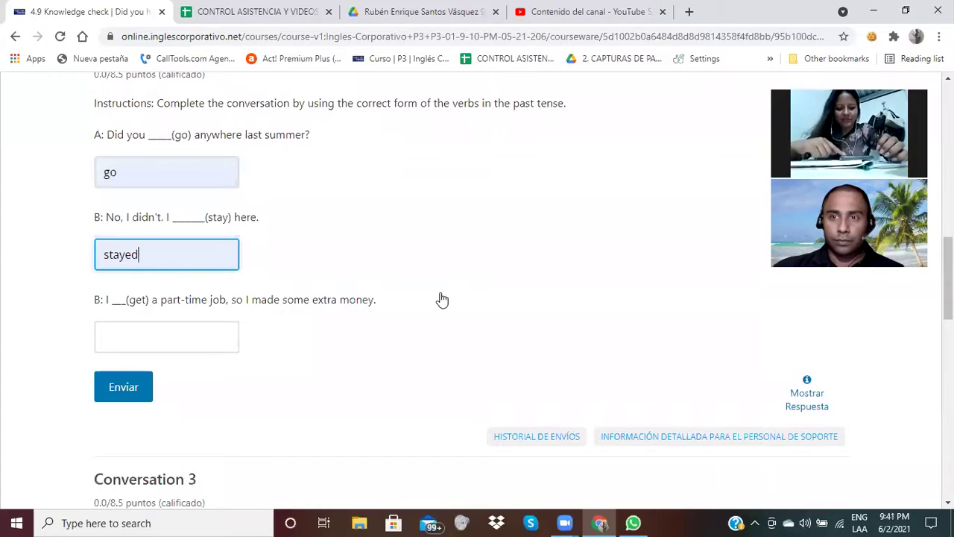
left_click(170, 349)
left_click(108, 373)
left_click(120, 388)
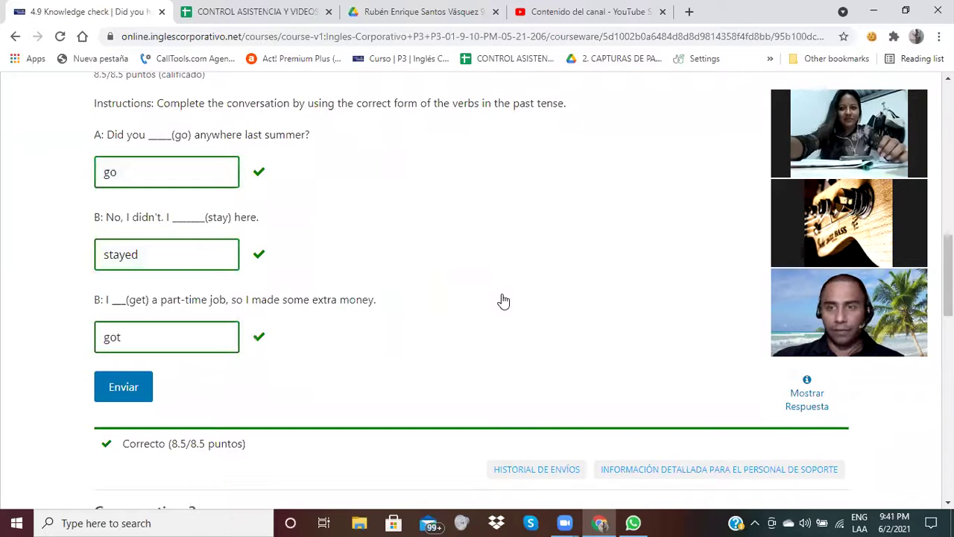
- Answer Conversation 3 with "take" for the classes question and "took" for the tennis lessons reply, and submit it
scroll(504, 301, "down", 1)
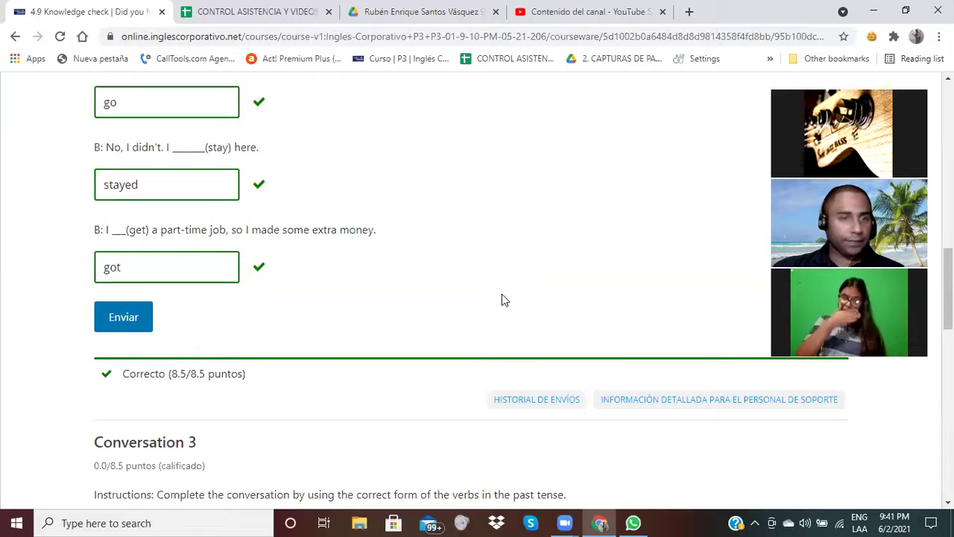
scroll(501, 301, "down", 3)
scroll(501, 293, "down", 1)
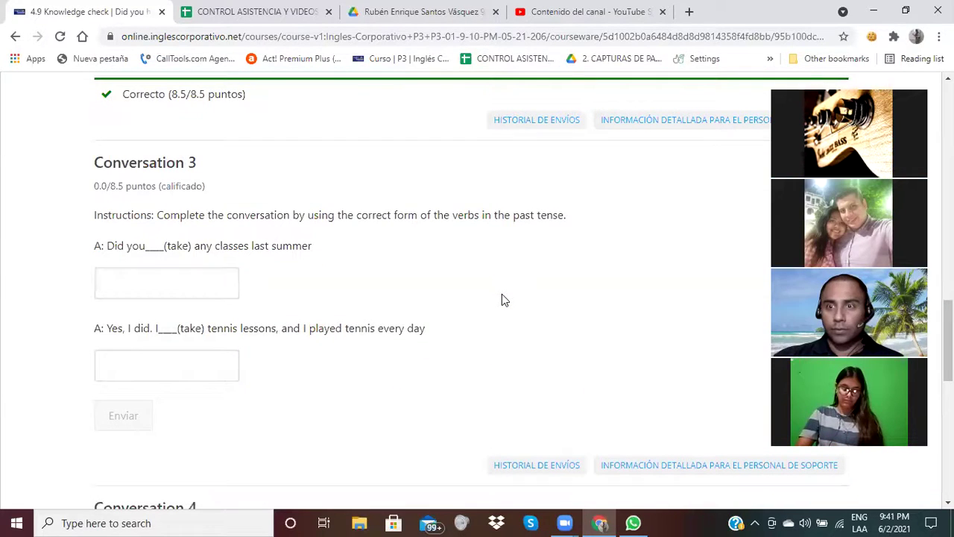
left_click(141, 284)
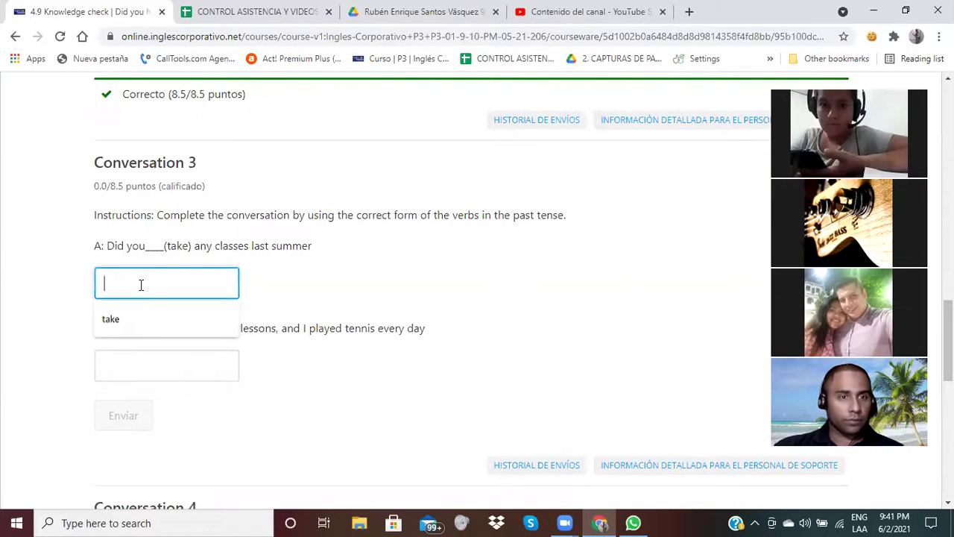
left_click(109, 327)
left_click(486, 276)
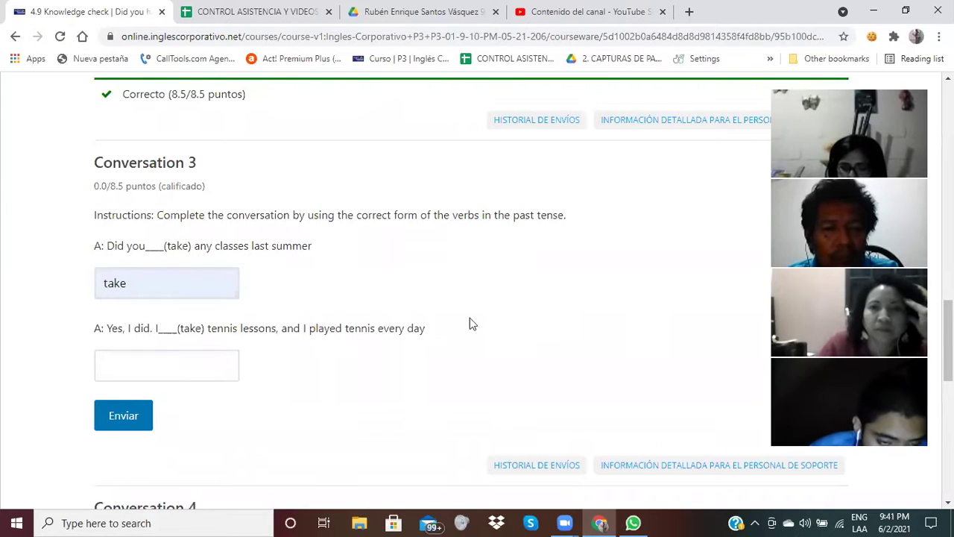
scroll(512, 354, "down", 2)
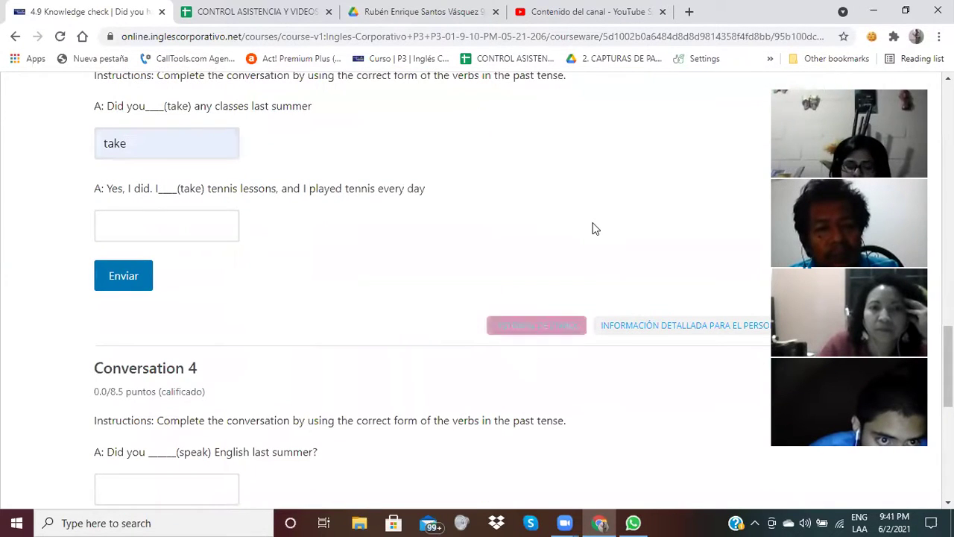
left_click(115, 229)
left_click(105, 260)
left_click(411, 237)
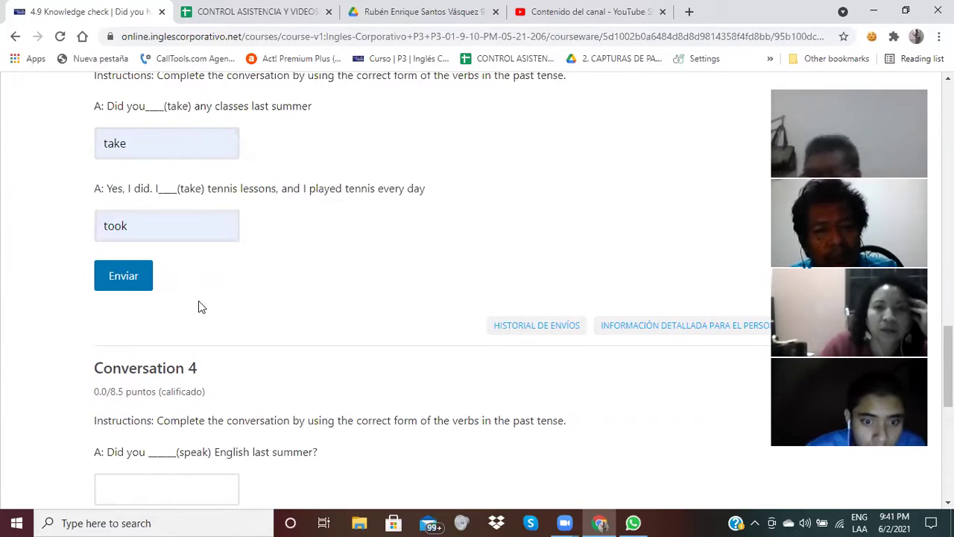
left_click(130, 275)
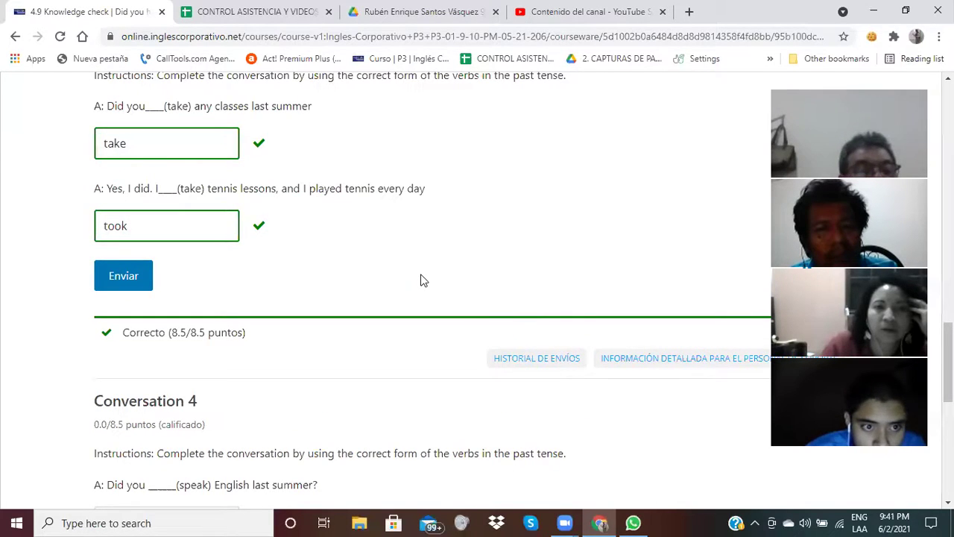
- Answer Conversation 4 with "speak", "read" and "watched" in its three blanks, and submit it
scroll(421, 280, "down", 4)
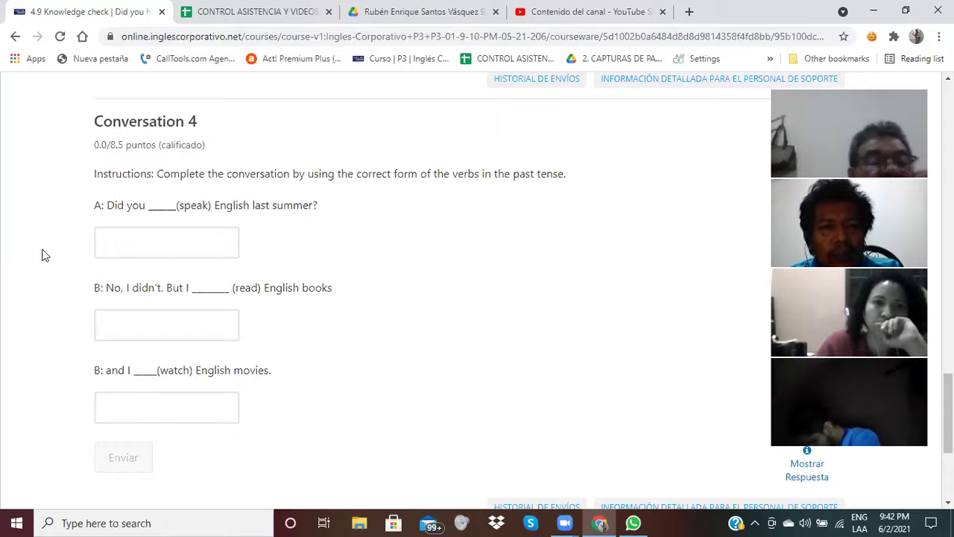
left_click(157, 246)
left_click(122, 283)
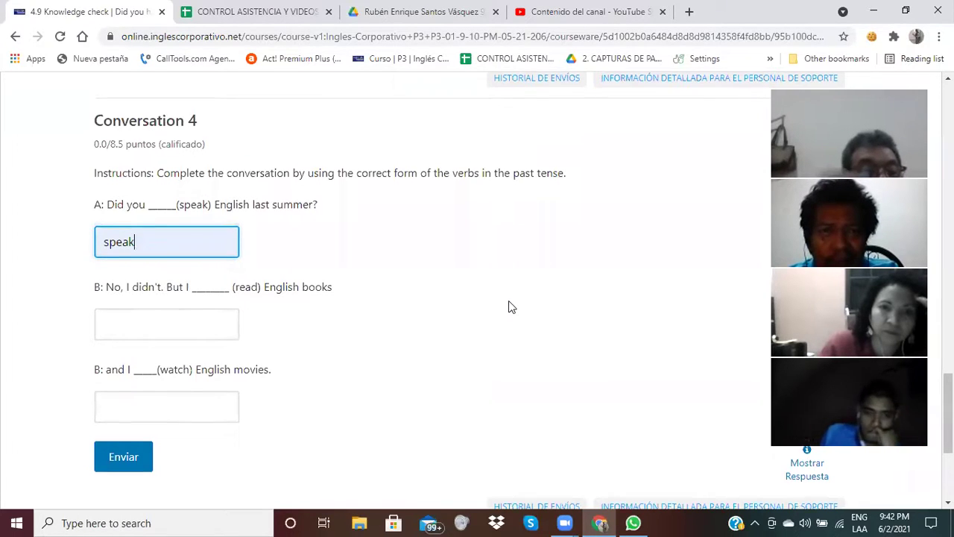
scroll(509, 302, "down", 1)
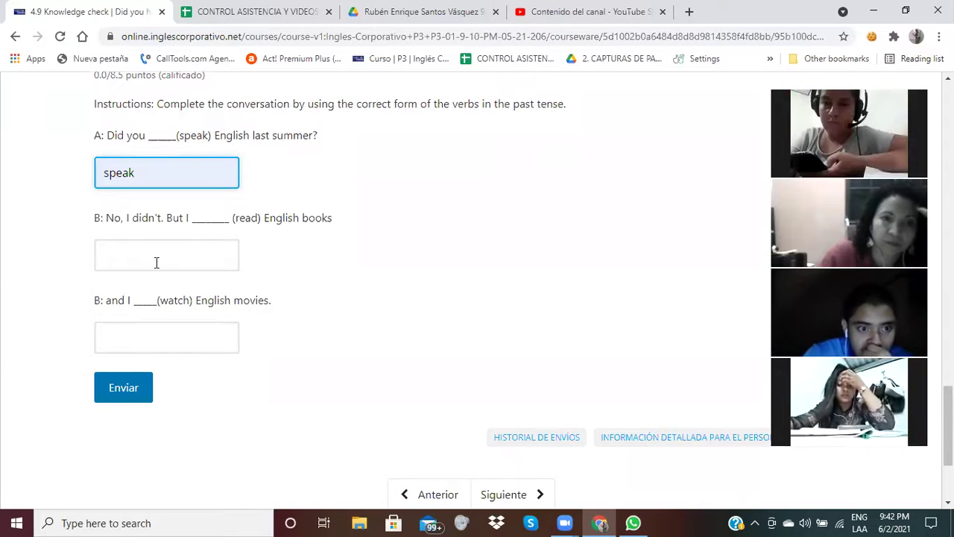
left_click(157, 261)
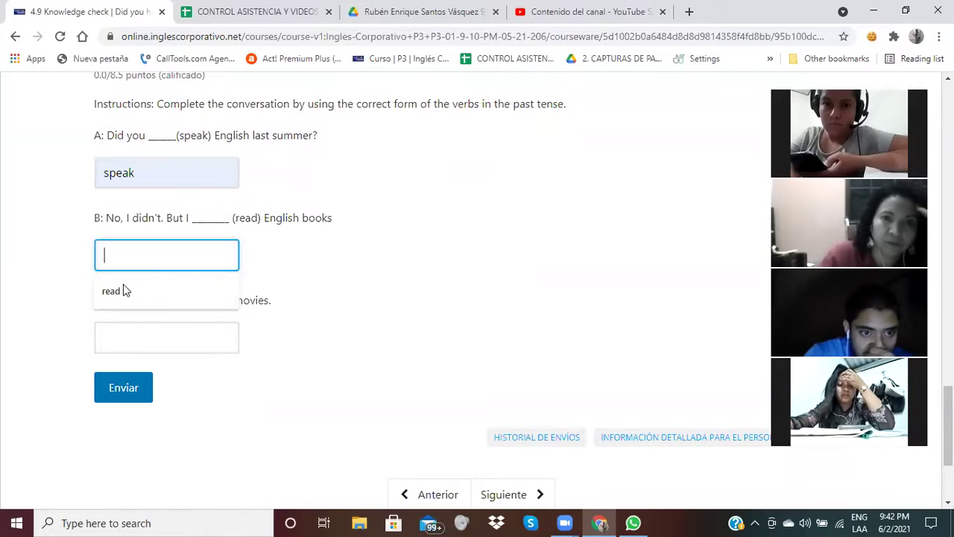
left_click(124, 289)
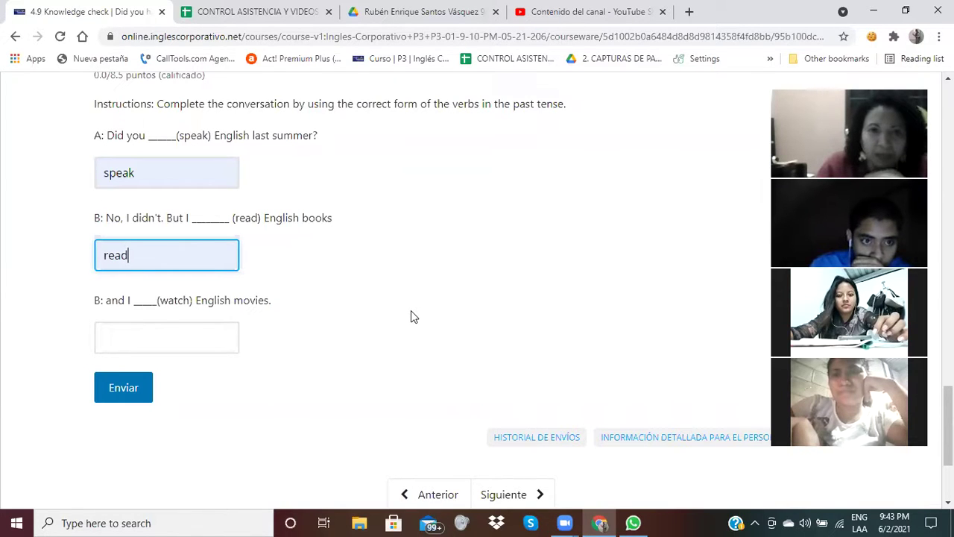
left_click(170, 354)
left_click(131, 372)
left_click(112, 394)
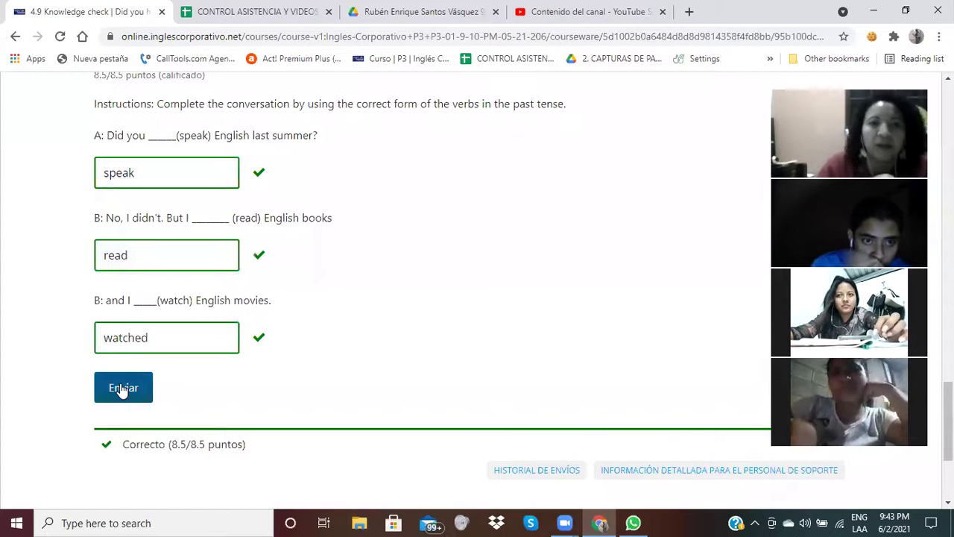
- Look back over the submitted conversations up to the beginning of the 4.9 Knowledge check
scroll(541, 321, "up", 1)
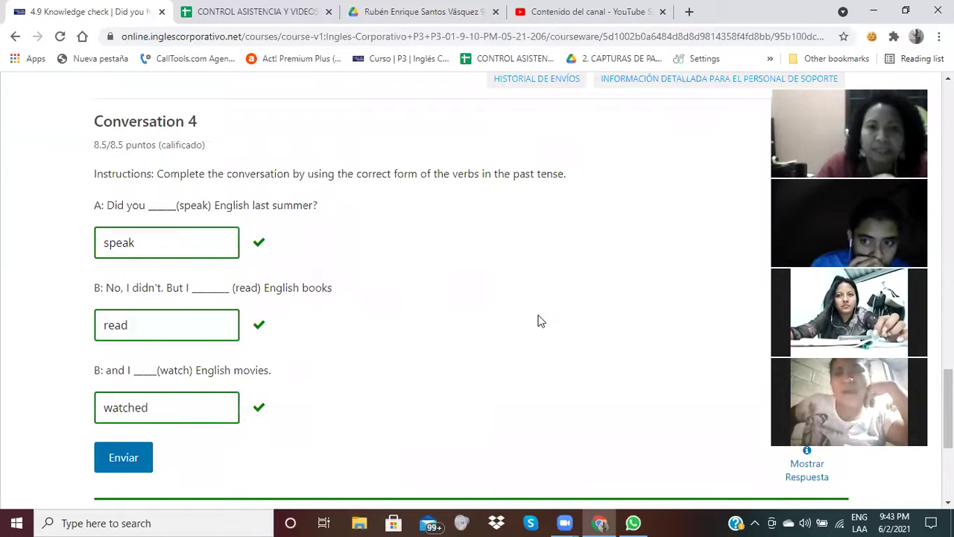
scroll(541, 320, "up", 3)
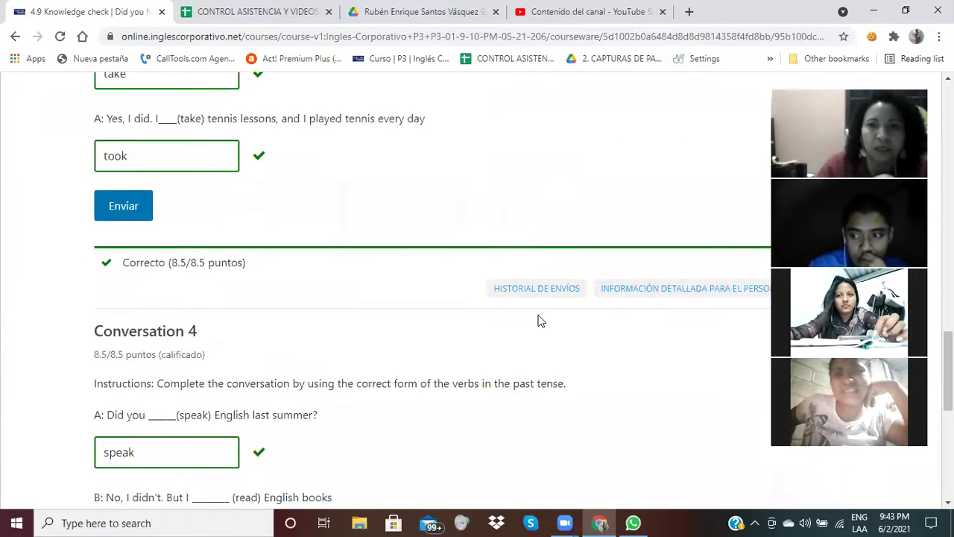
scroll(541, 320, "up", 6)
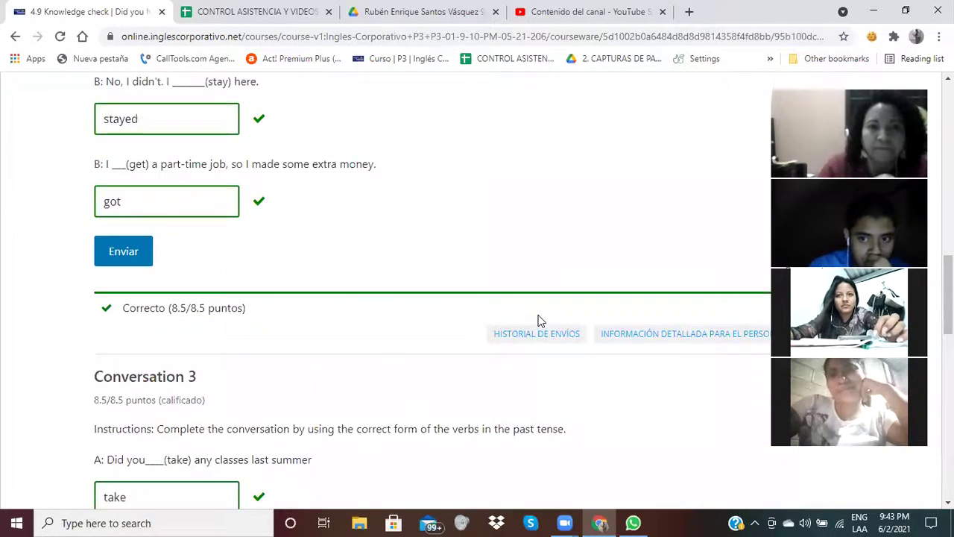
scroll(541, 321, "up", 6)
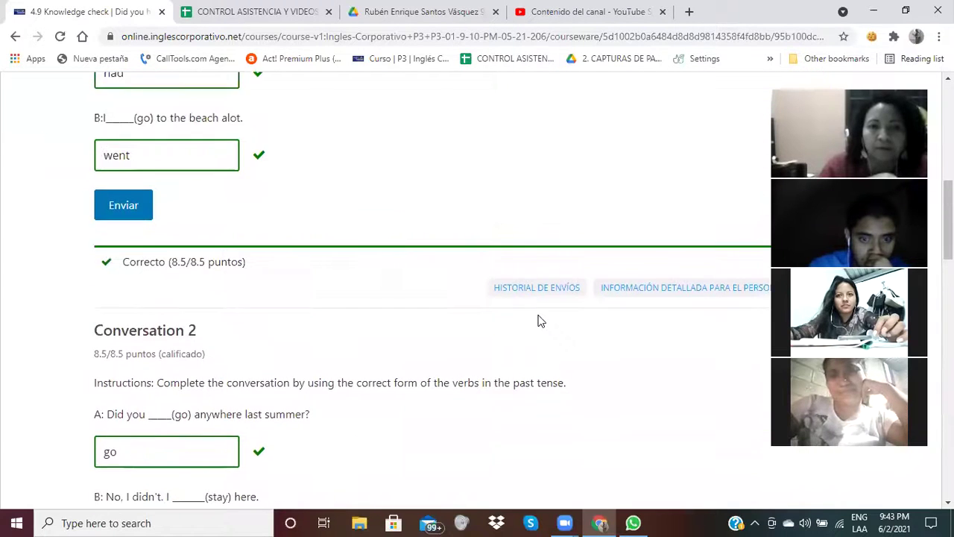
scroll(541, 320, "up", 8)
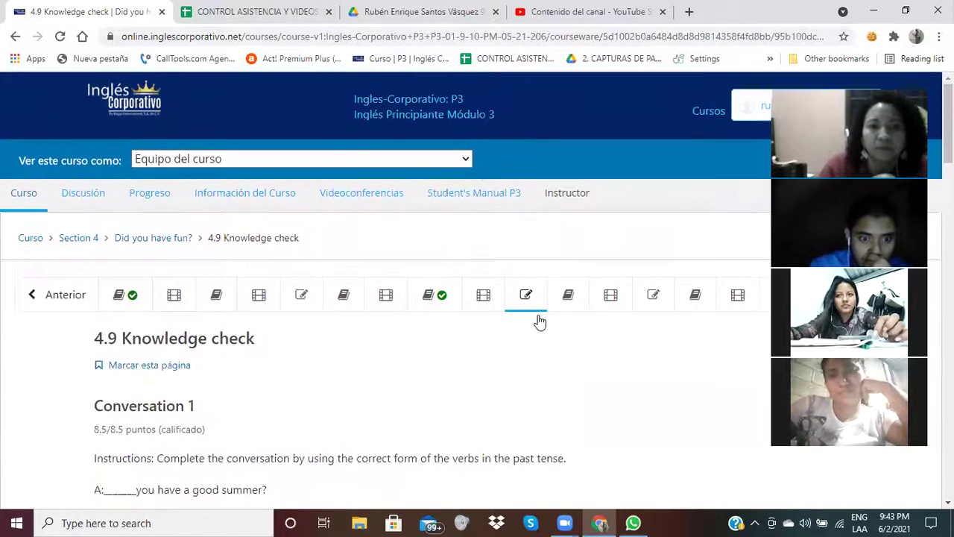